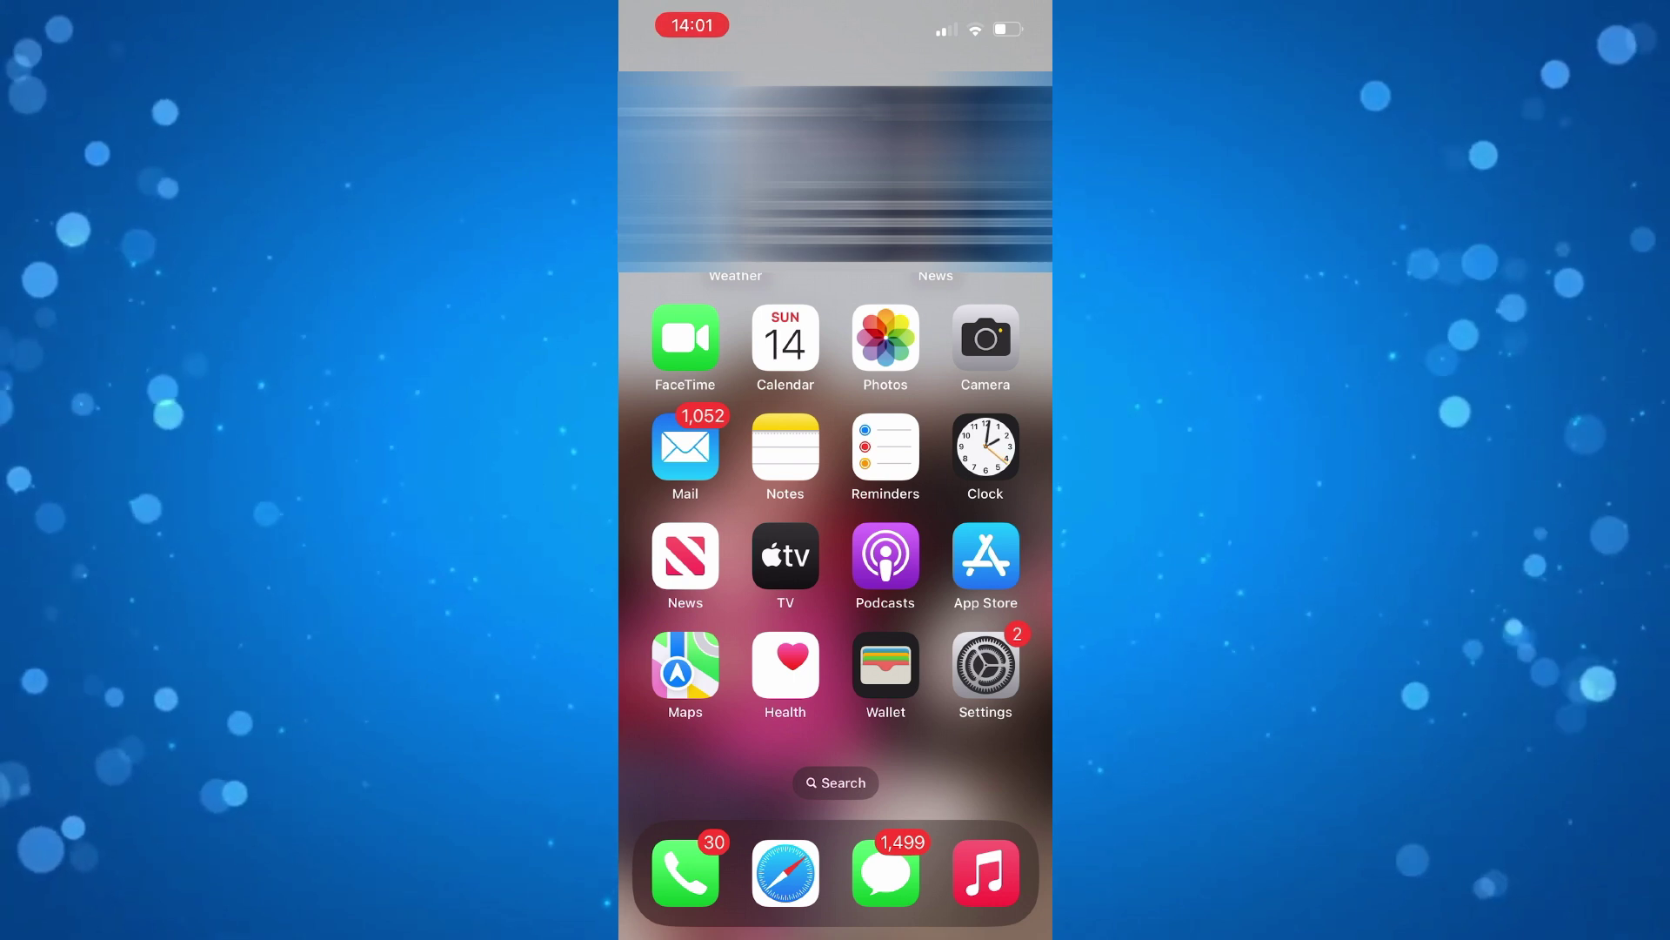
- View the phone's About information under General in Settings
{"action": "left_click", "coordinate": [986, 666]}
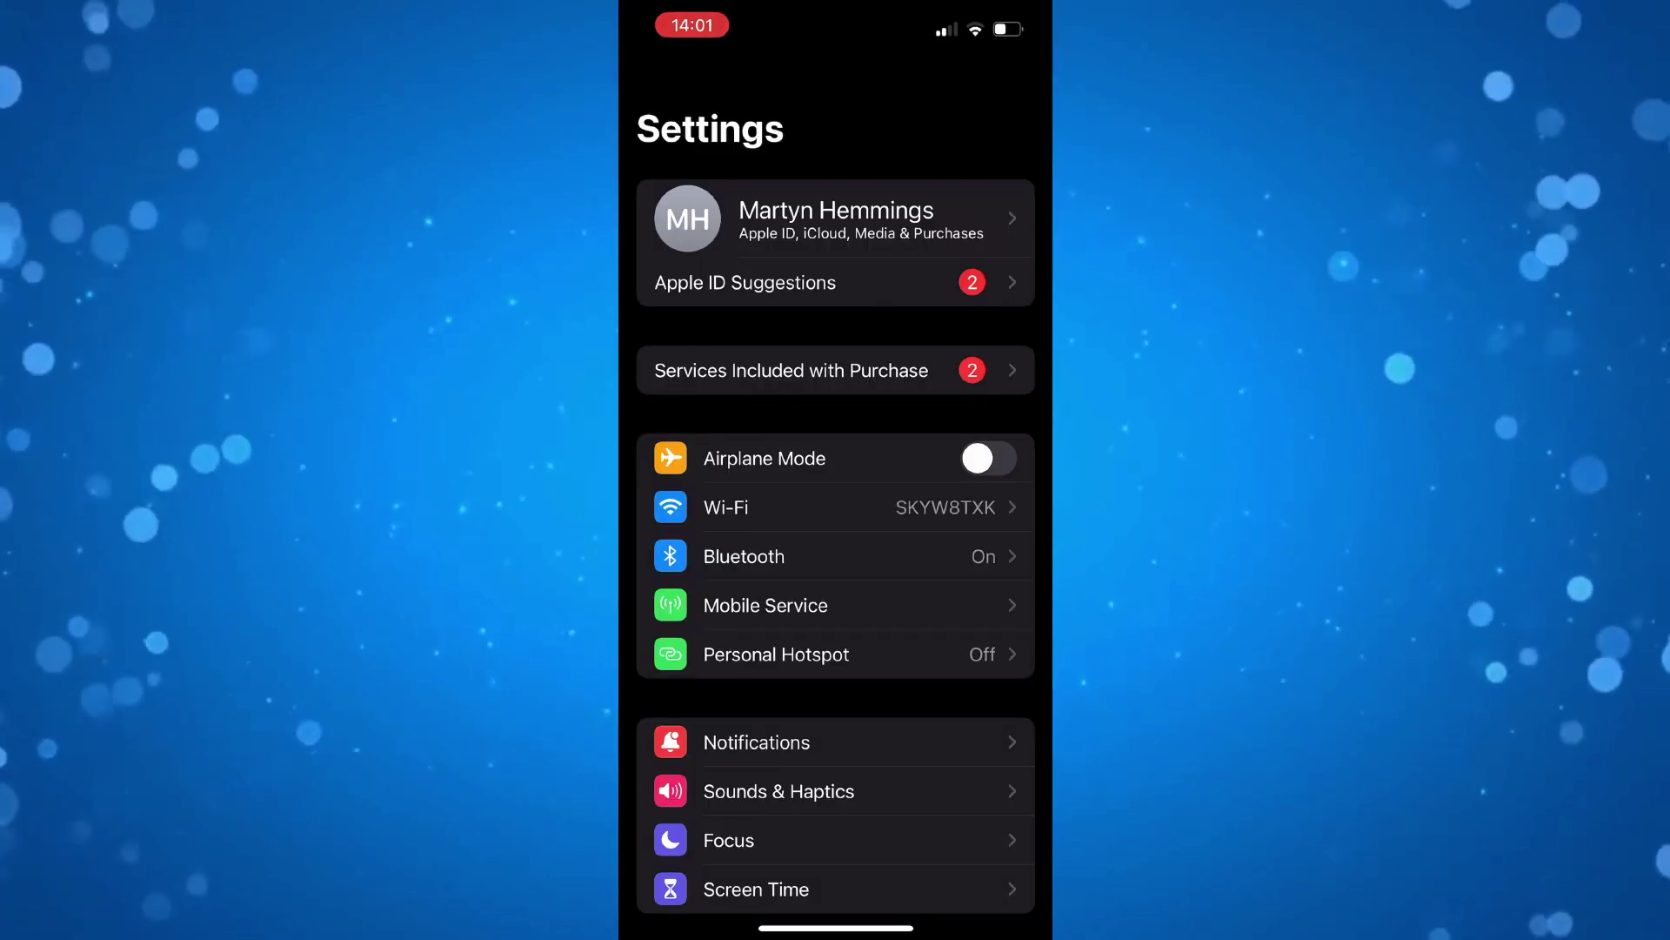
{"action": "scroll", "coordinate": [835, 522], "scroll_direction": "down", "scroll_amount": 3}
{"action": "left_click", "coordinate": [746, 709]}
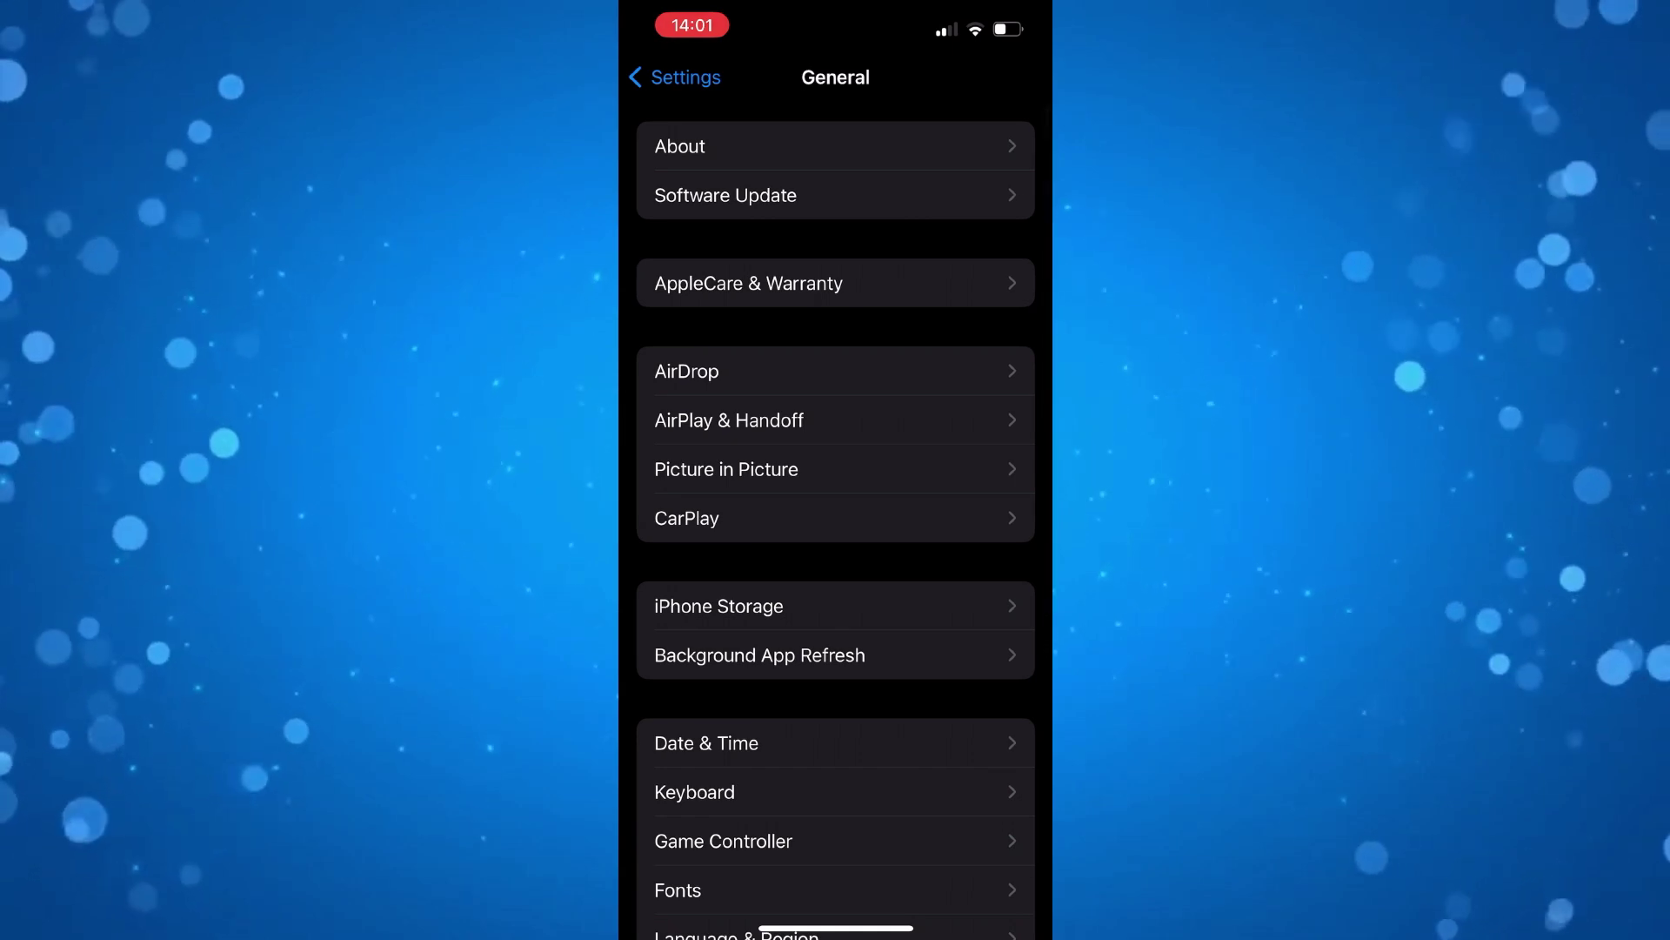
{"action": "left_click", "coordinate": [835, 146]}
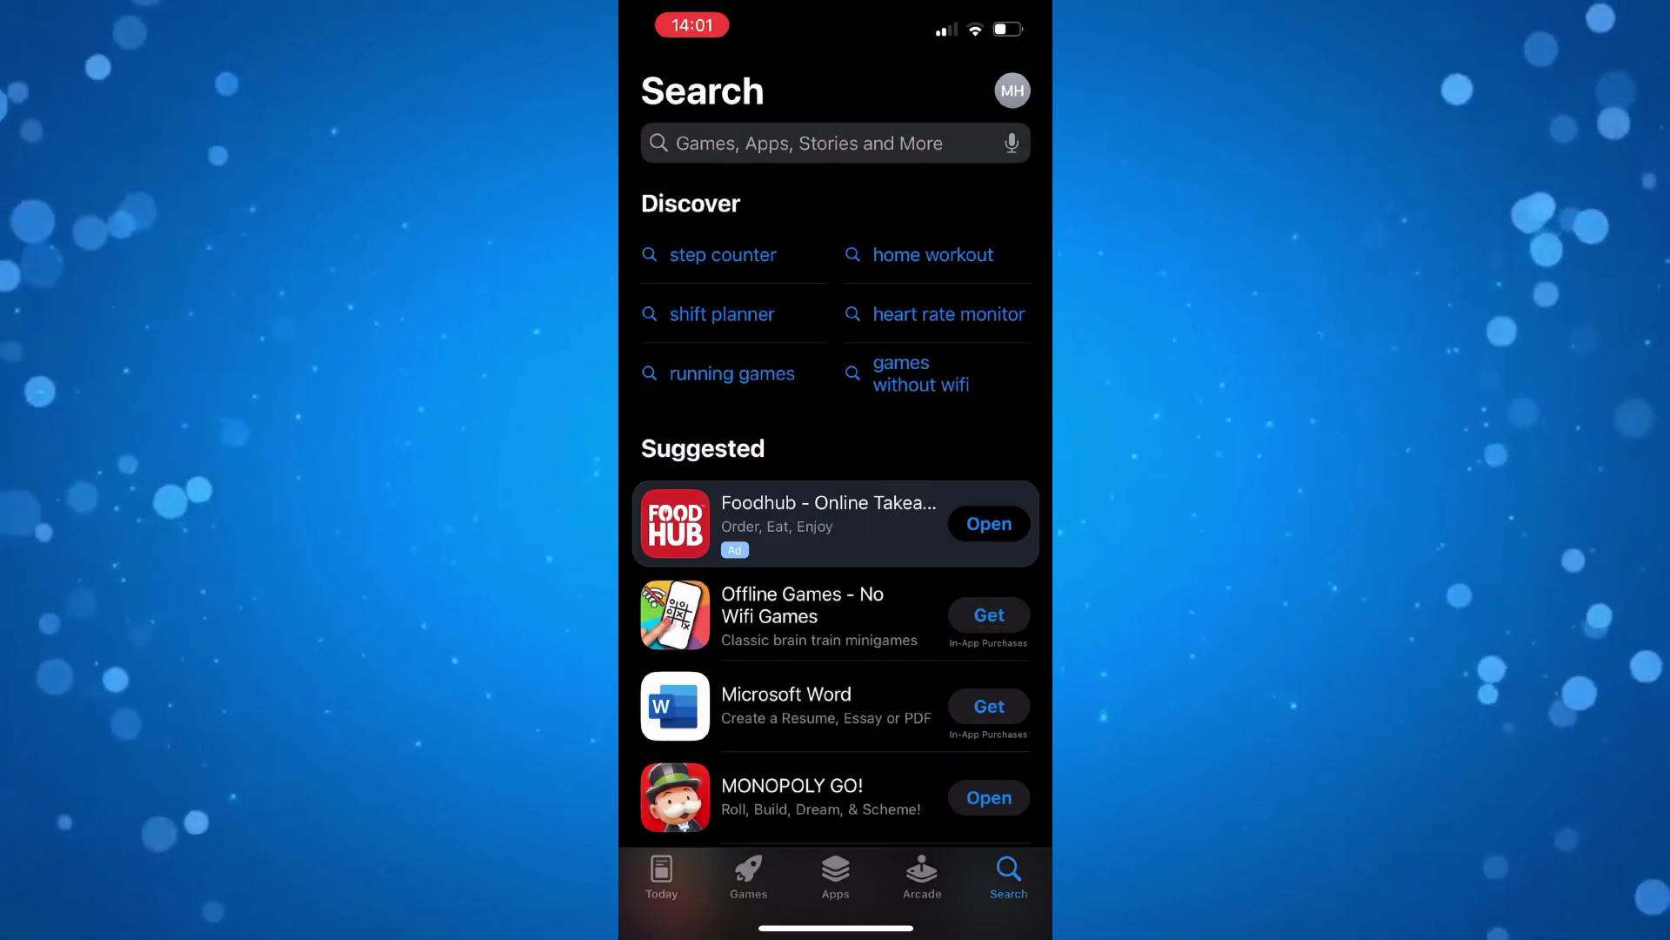
{"action": "type", "text": "nfc "}
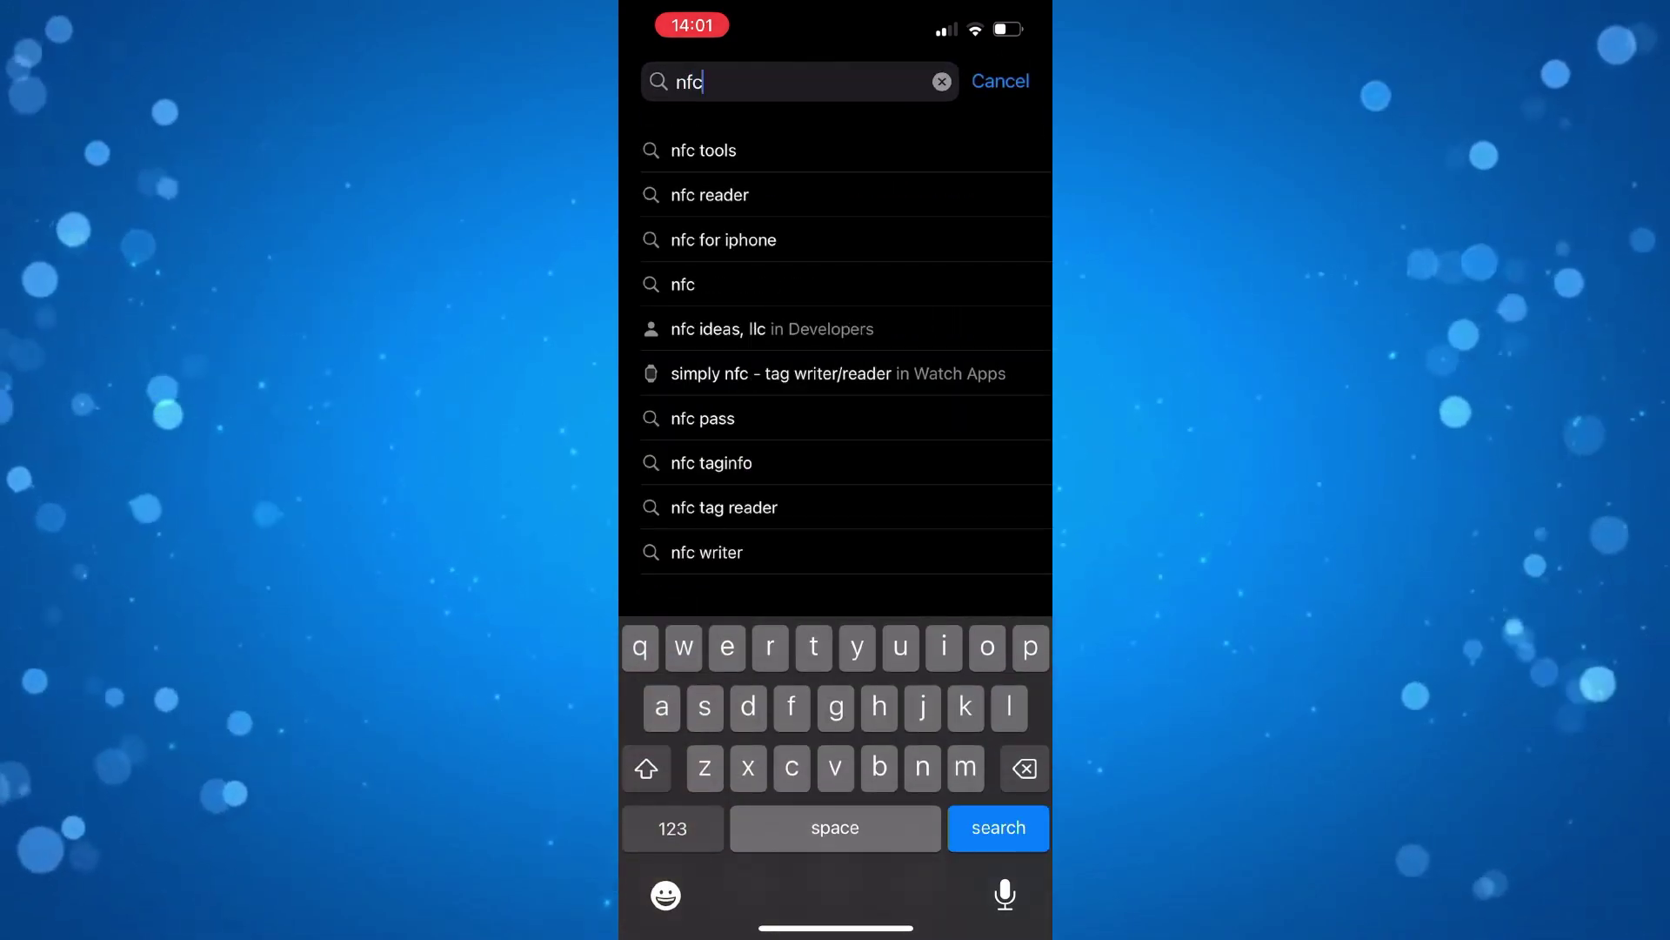
{"action": "type", "text": "tools"}
- Search for 'nfc tools' and install the NFC Tools app
{"action": "key", "text": "Return"}
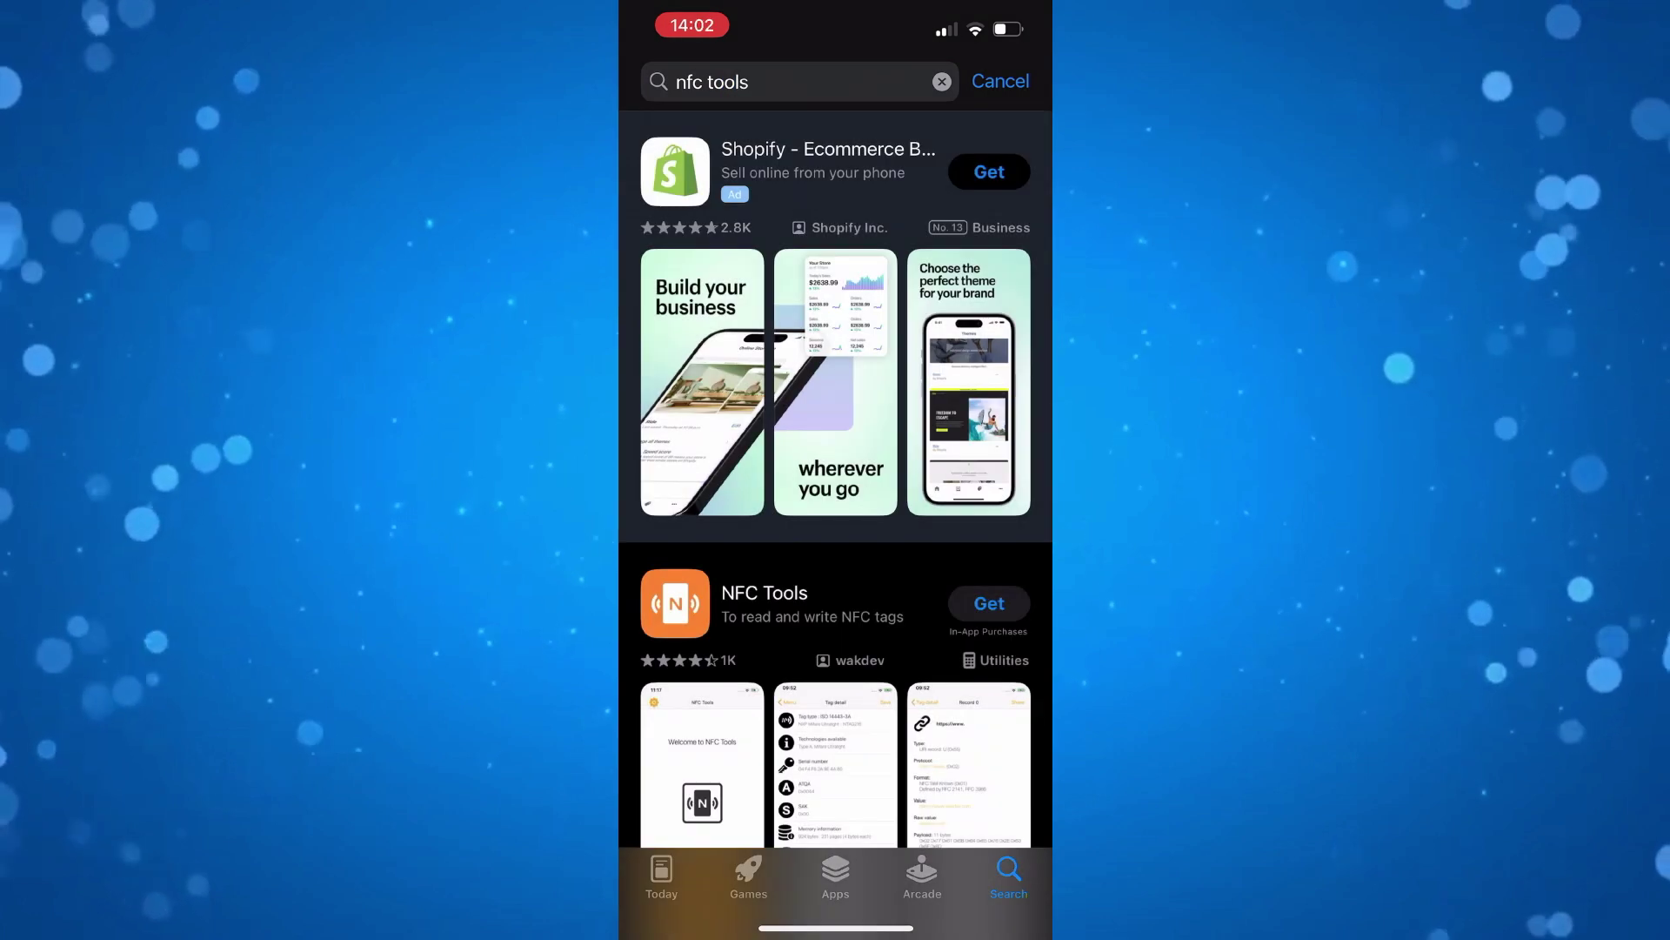
{"action": "scroll", "coordinate": [836, 496], "scroll_direction": "down", "scroll_amount": 1}
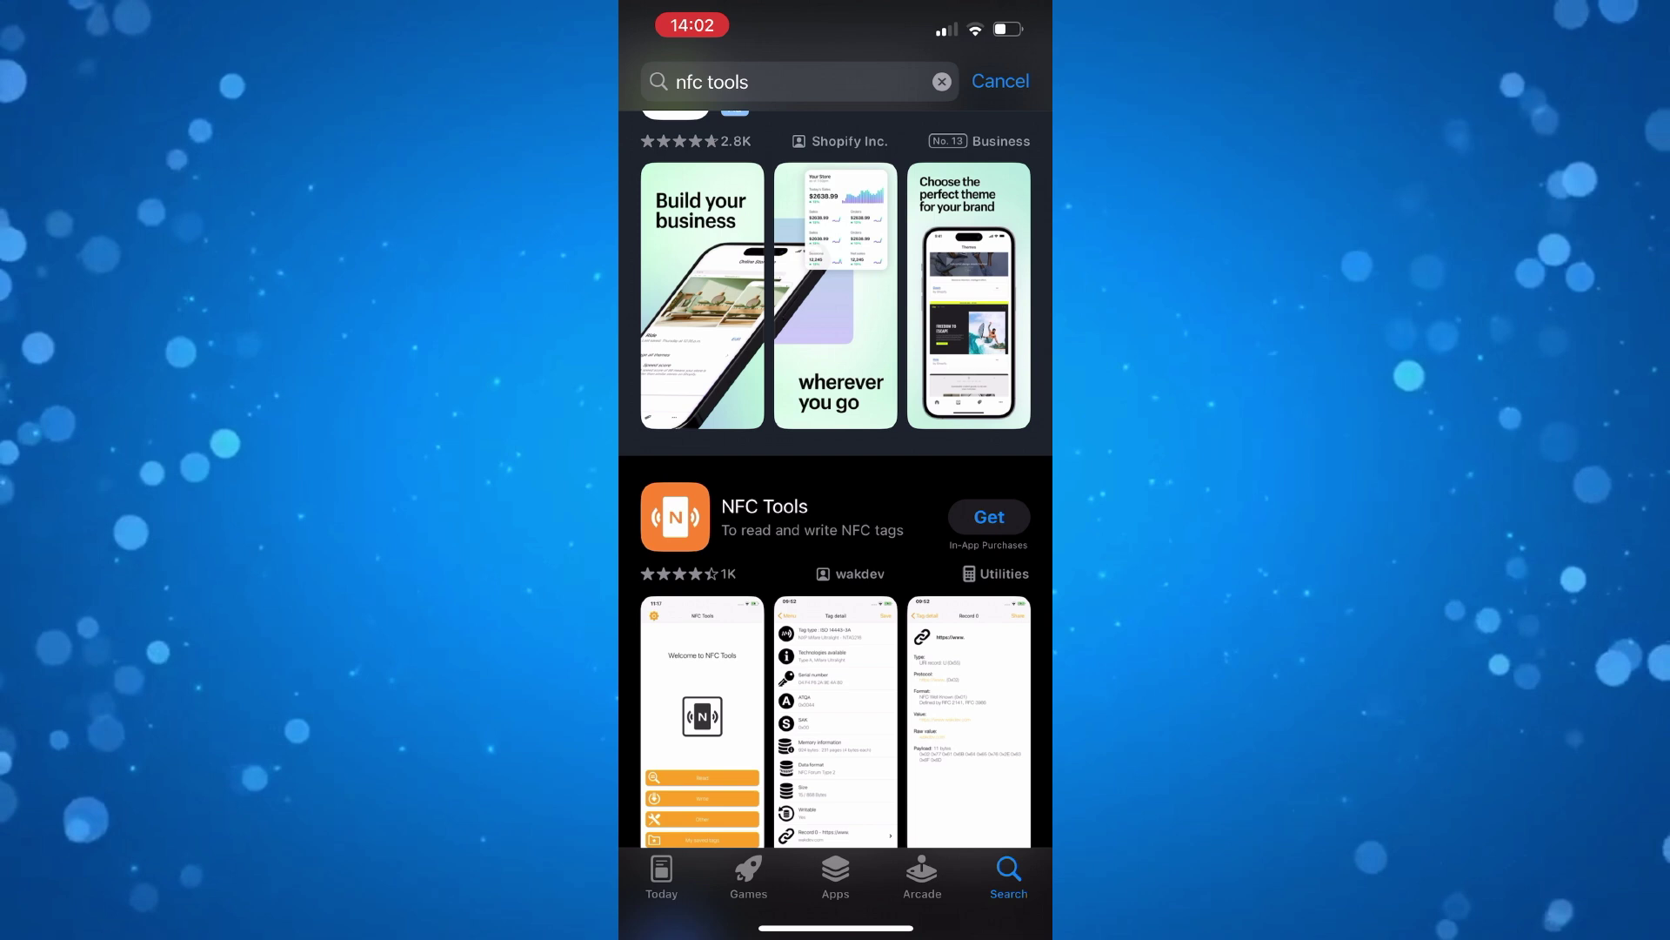
{"action": "left_click", "coordinate": [990, 517]}
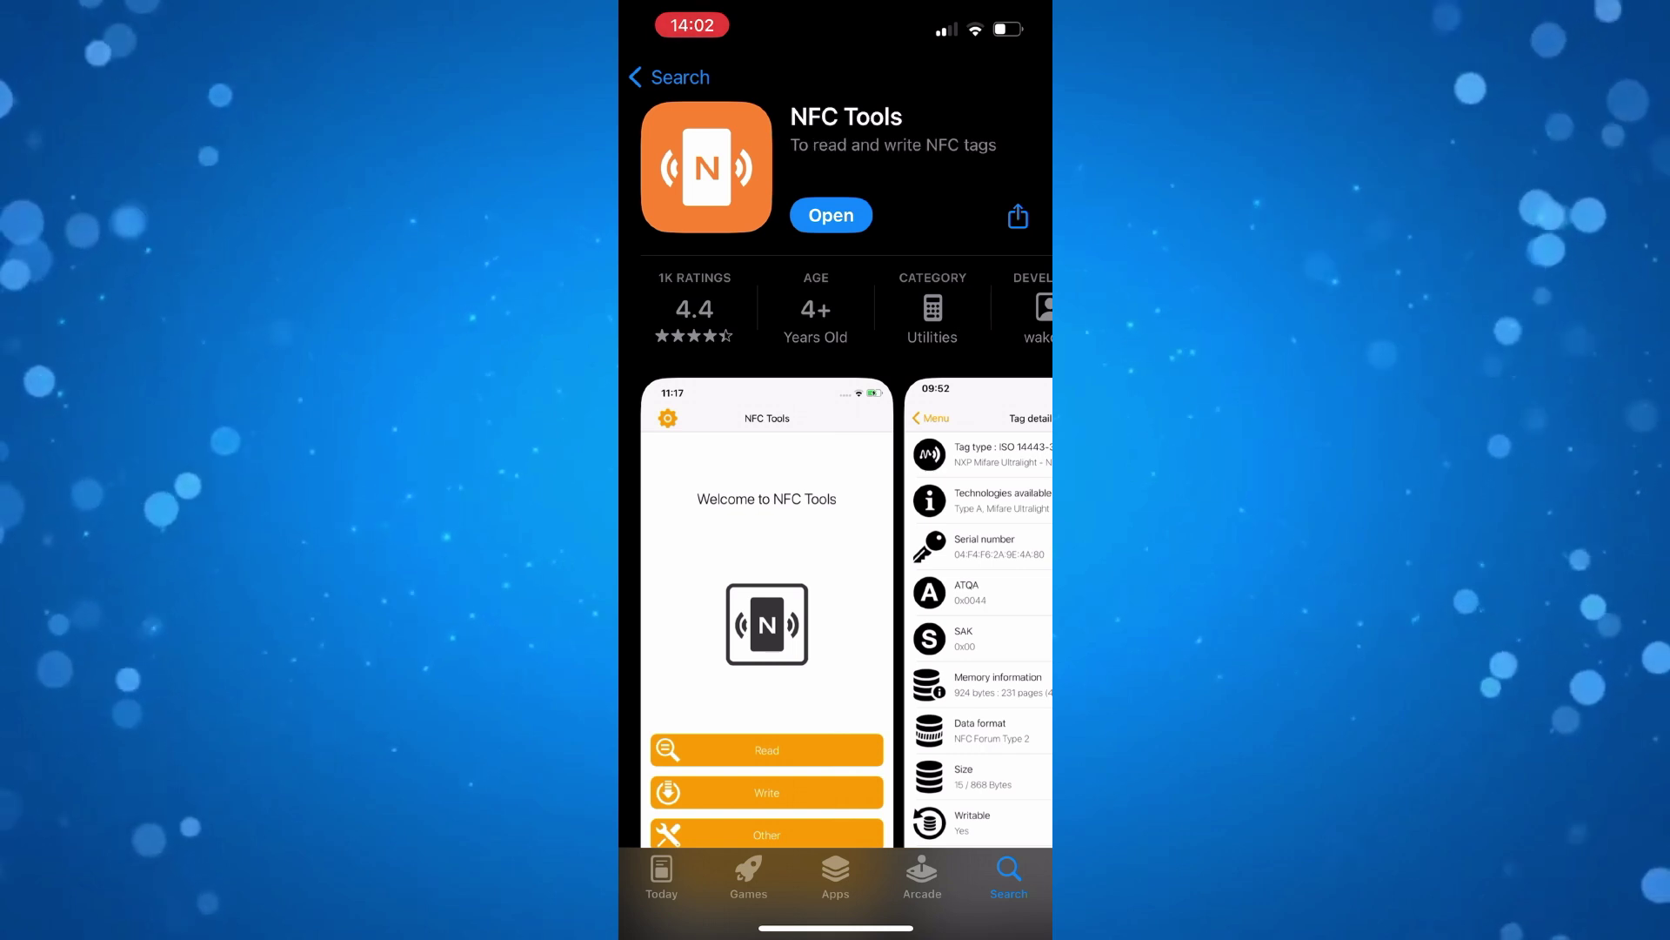
- Launch NFC Tools from its App Store page to the welcome screen
{"action": "left_click", "coordinate": [830, 215]}
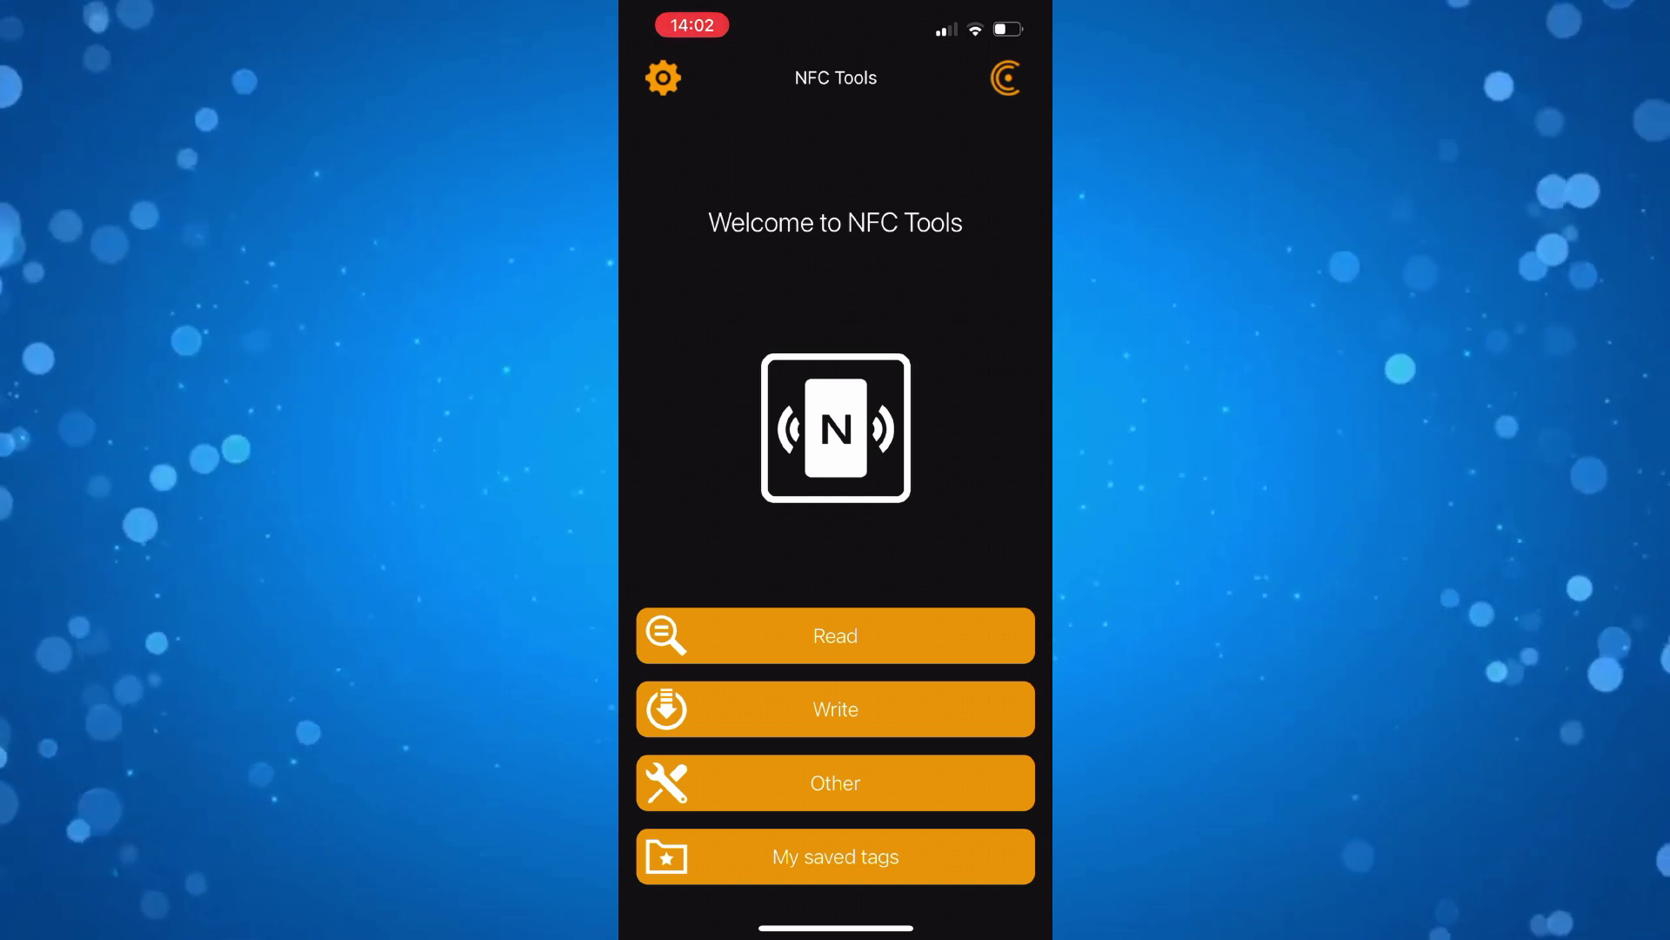
- Start reading an NFC tag so the Ready to Scan sheet appears
{"action": "left_click", "coordinate": [835, 635]}
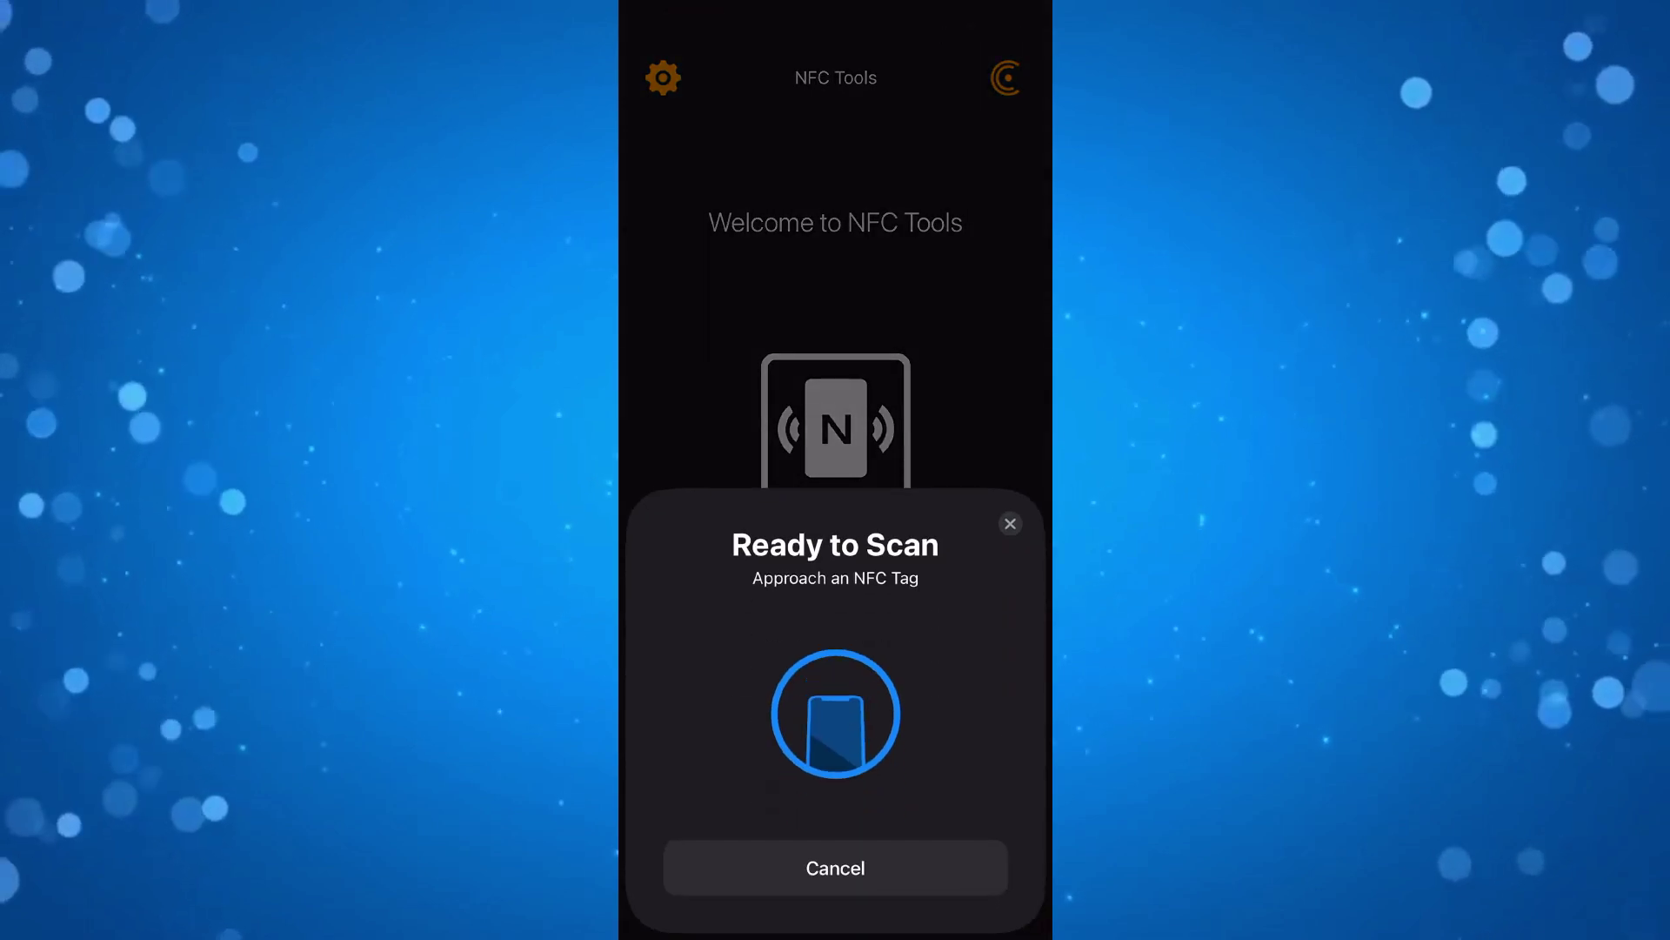